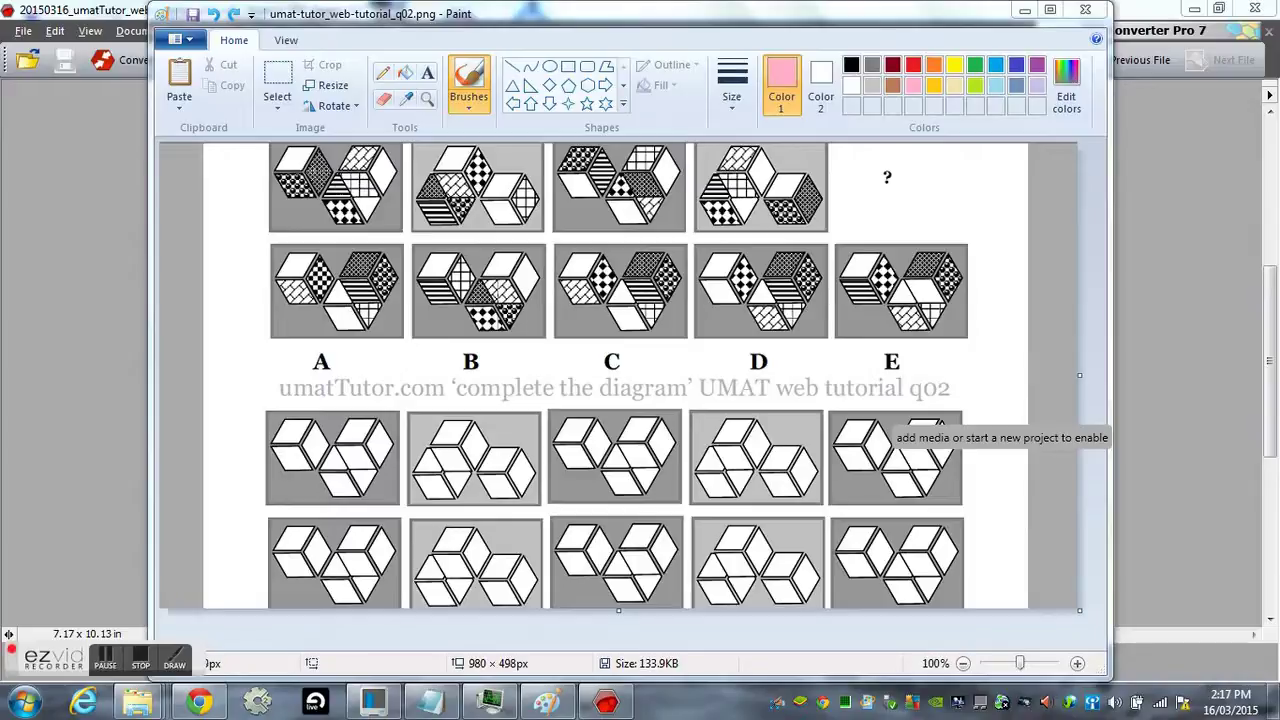
click(313, 214)
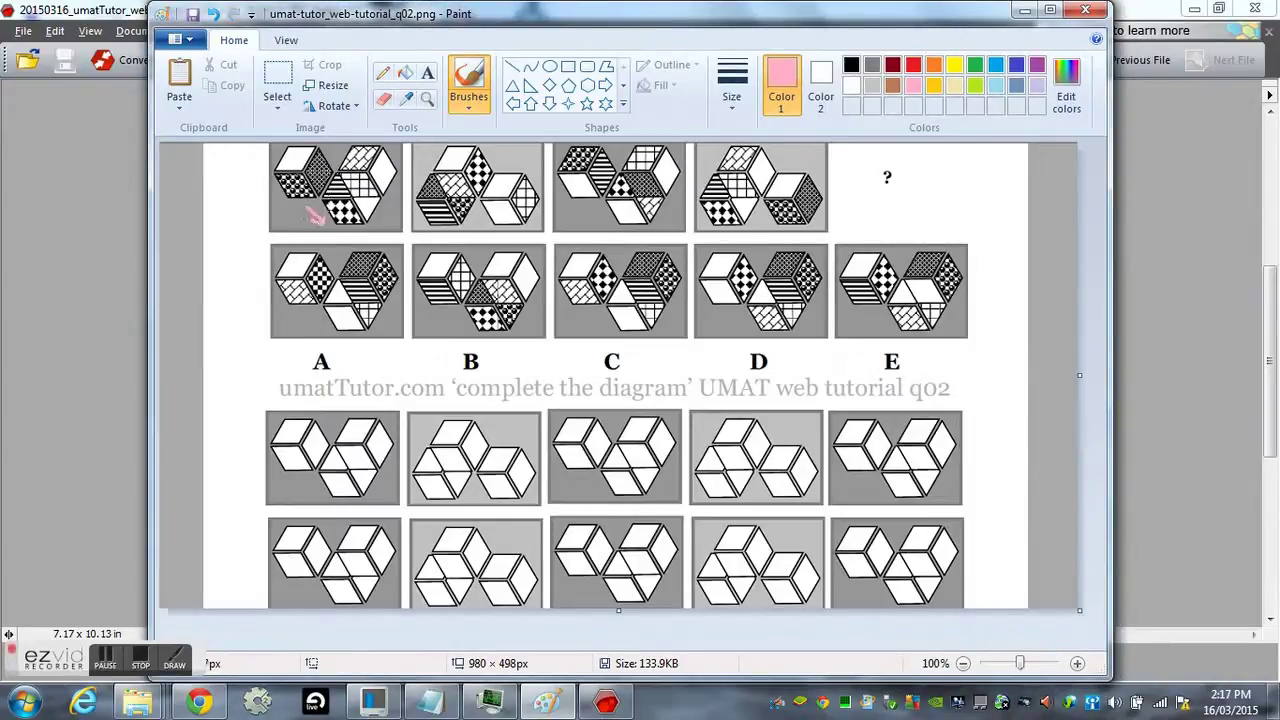
mouse_move(333, 185)
mouse_down()
mouse_move(325, 165)
mouse_move(416, 238)
mouse_move(406, 232)
mouse_up()
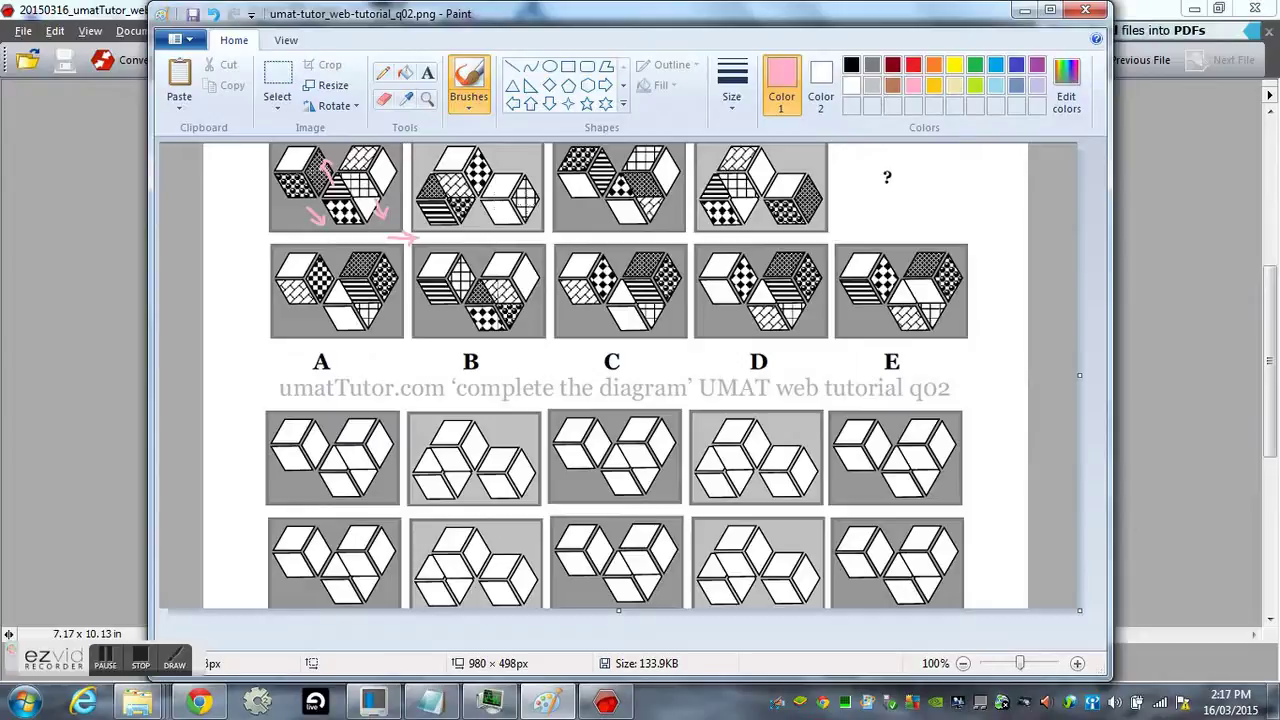
key(ctrl+z)
key(ctrl+z)
key(ctrl+z)
key(ctrl+z)
key(ctrl+z)
key(ctrl+z)
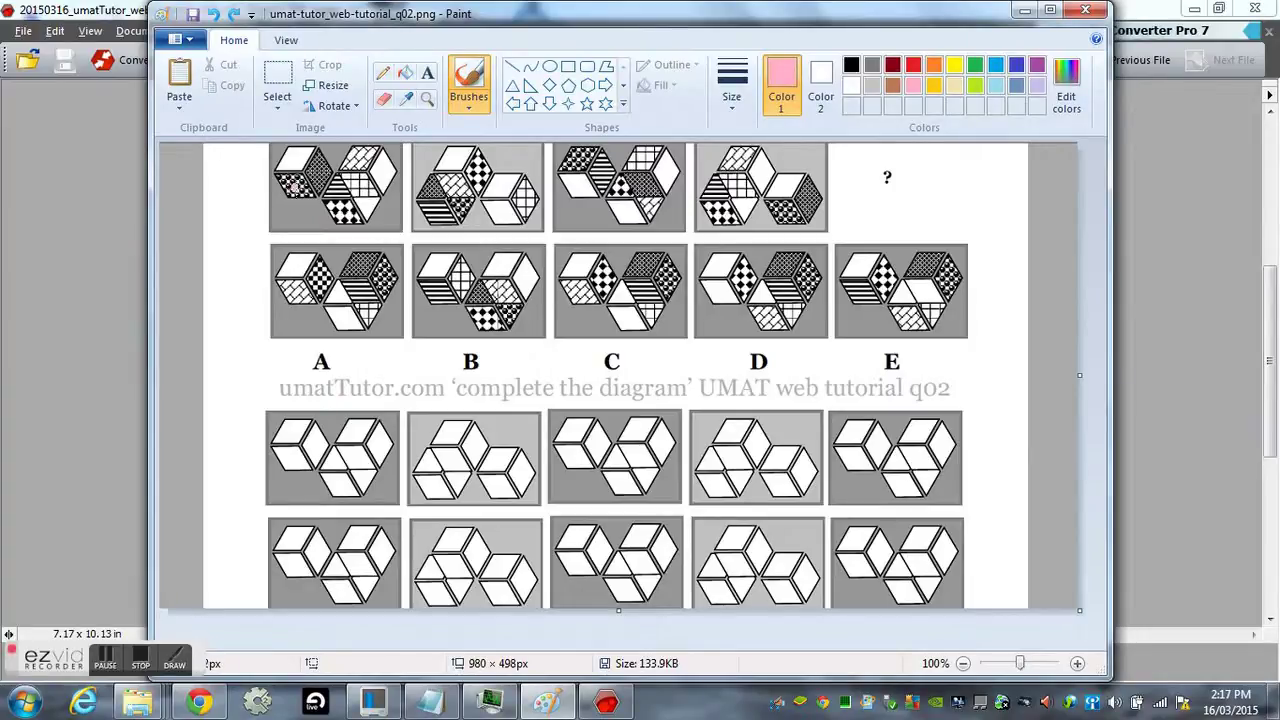
Mark the white-dotted dark tile in pink in the four sequence diagrams, circling it in the first and fourth.
drag(290, 185, 298, 187)
drag(463, 216, 464, 205)
drag(568, 161, 578, 162)
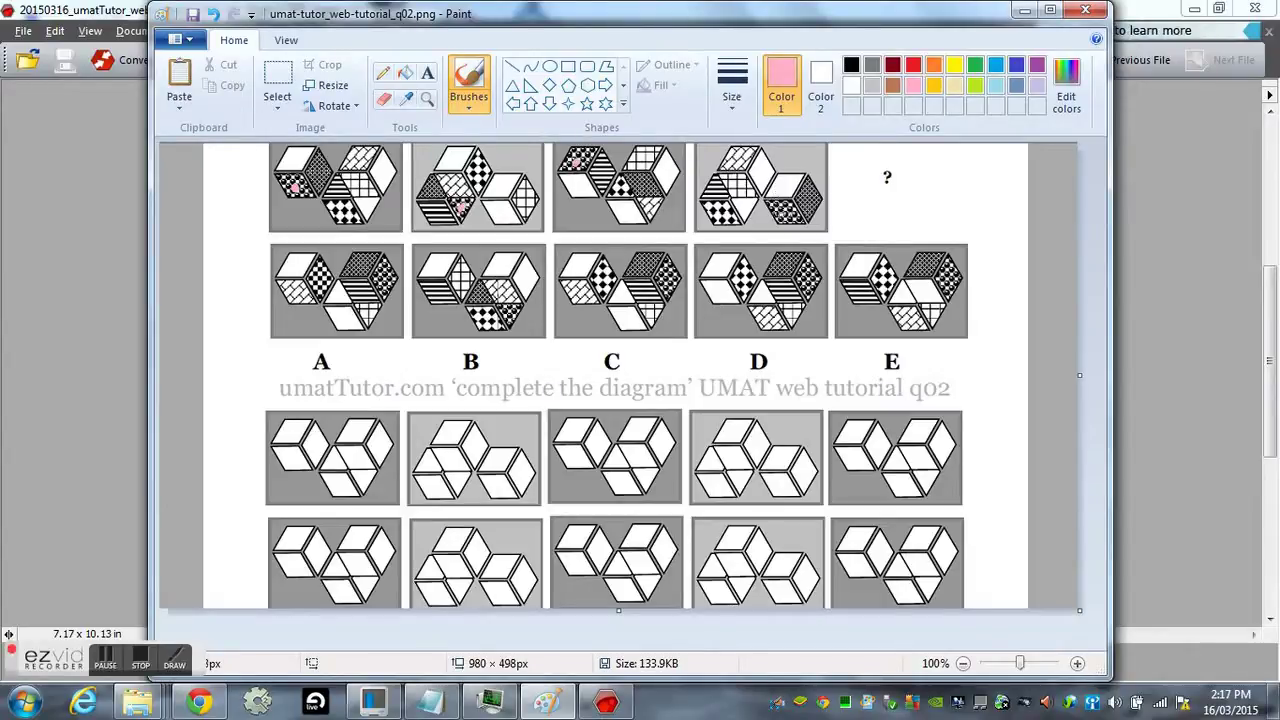
drag(779, 214, 786, 215)
drag(283, 197, 282, 178)
mouse_move(784, 212)
mouse_down()
mouse_move(770, 204)
mouse_move(788, 218)
mouse_up()
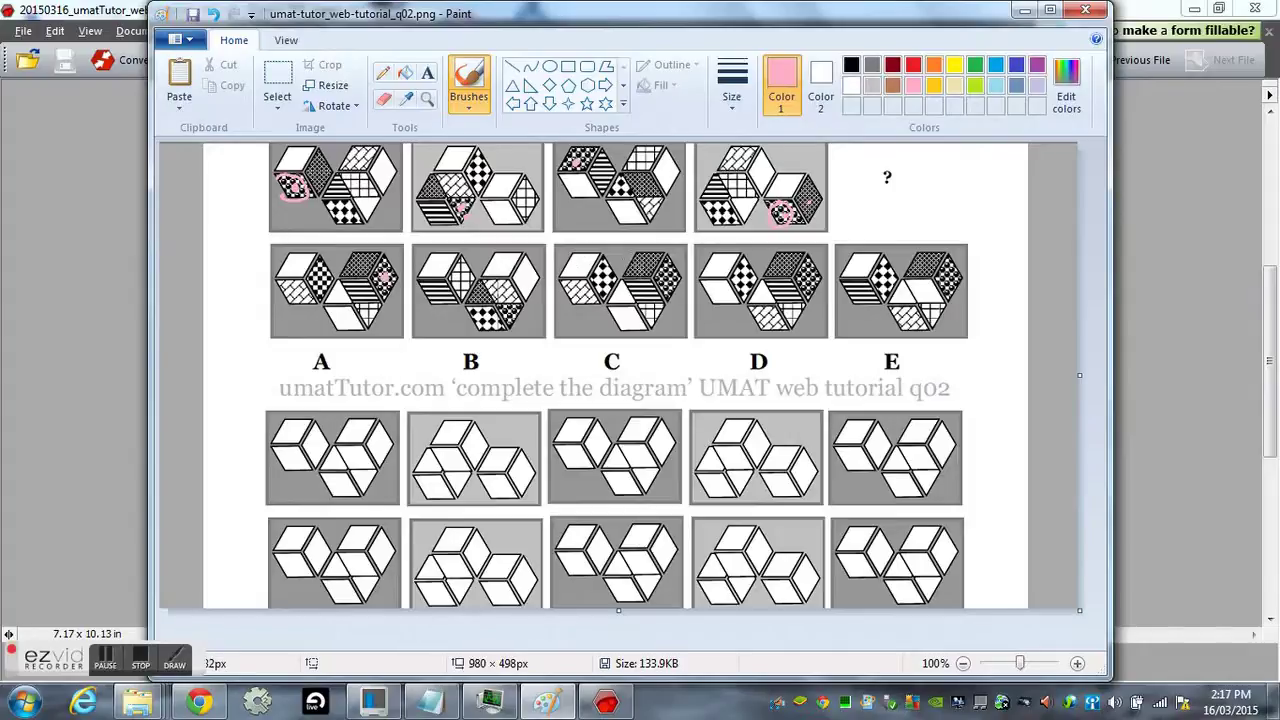
Mark the white-dotted dark tile in pink in the answer options that contain it and cross out option B.
mouse_move(658, 276)
mouse_down()
mouse_move(676, 270)
mouse_move(665, 280)
mouse_up()
drag(803, 284, 806, 276)
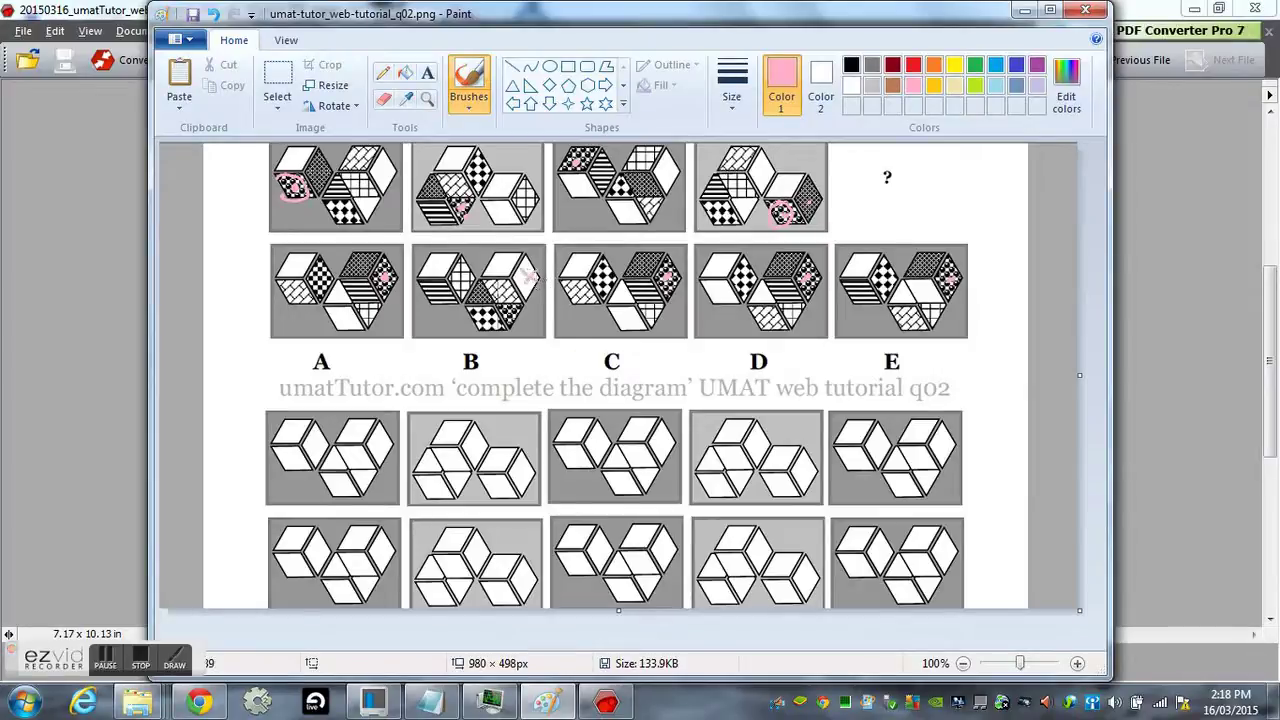
mouse_move(462, 353)
mouse_down()
mouse_move(484, 367)
mouse_move(486, 355)
mouse_up()
Mark the striped tile in brown across the sequence diagrams and answer options, and cross out option E.
click(893, 86)
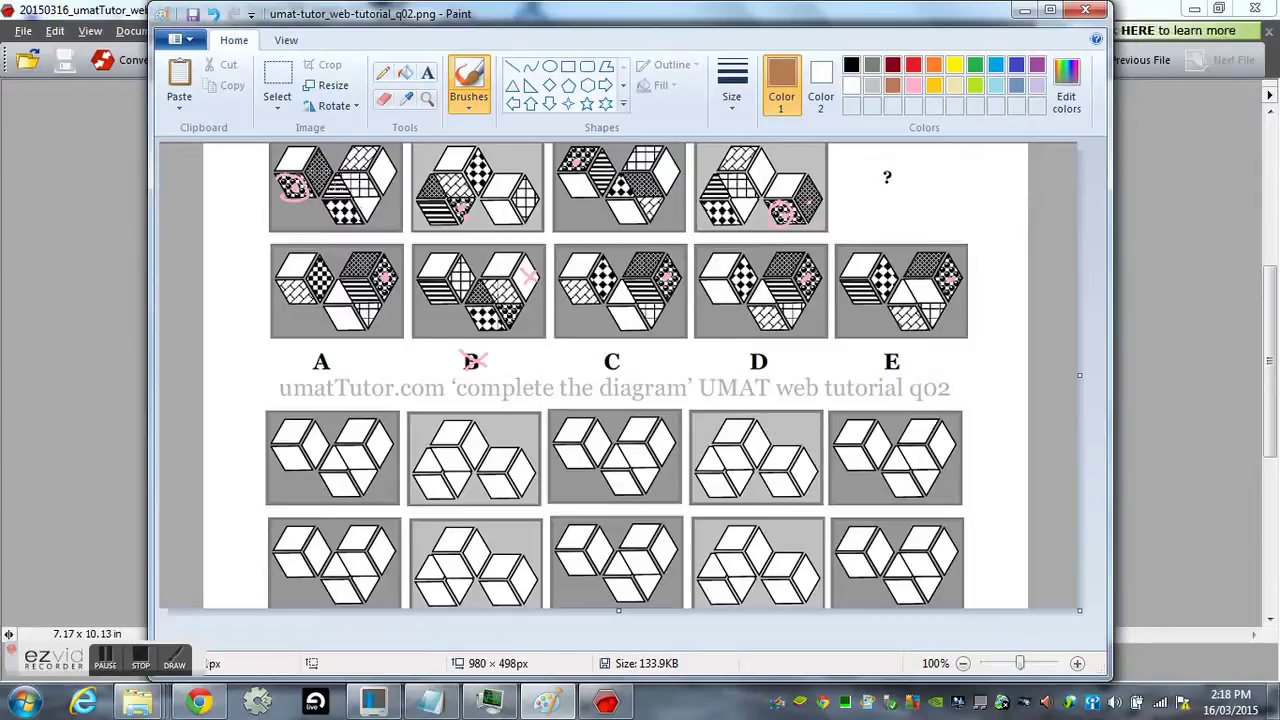
drag(338, 185, 337, 187)
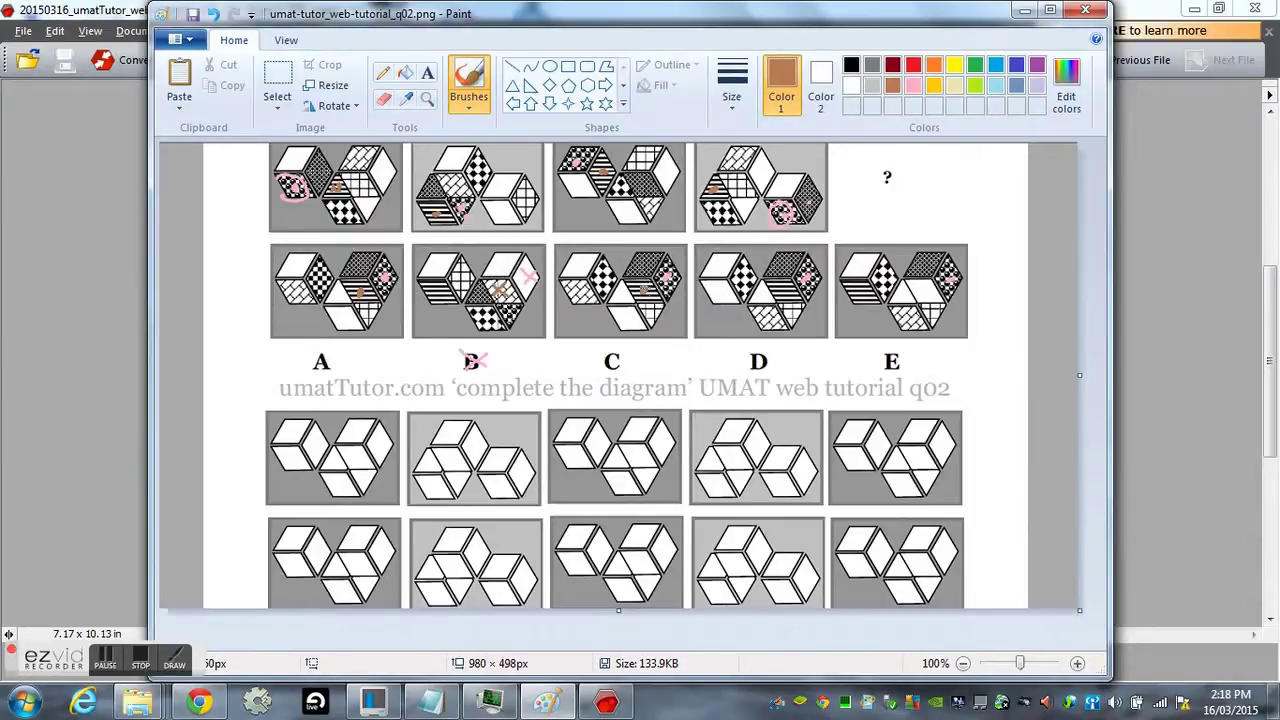
drag(783, 291, 787, 292)
mouse_move(912, 284)
mouse_down()
mouse_move(932, 302)
mouse_move(912, 300)
mouse_up()
mouse_move(876, 344)
mouse_down()
mouse_move(910, 368)
mouse_move(880, 368)
mouse_up()
Mark the brick-patterned tile in green in each of the four sequence diagrams.
click(975, 65)
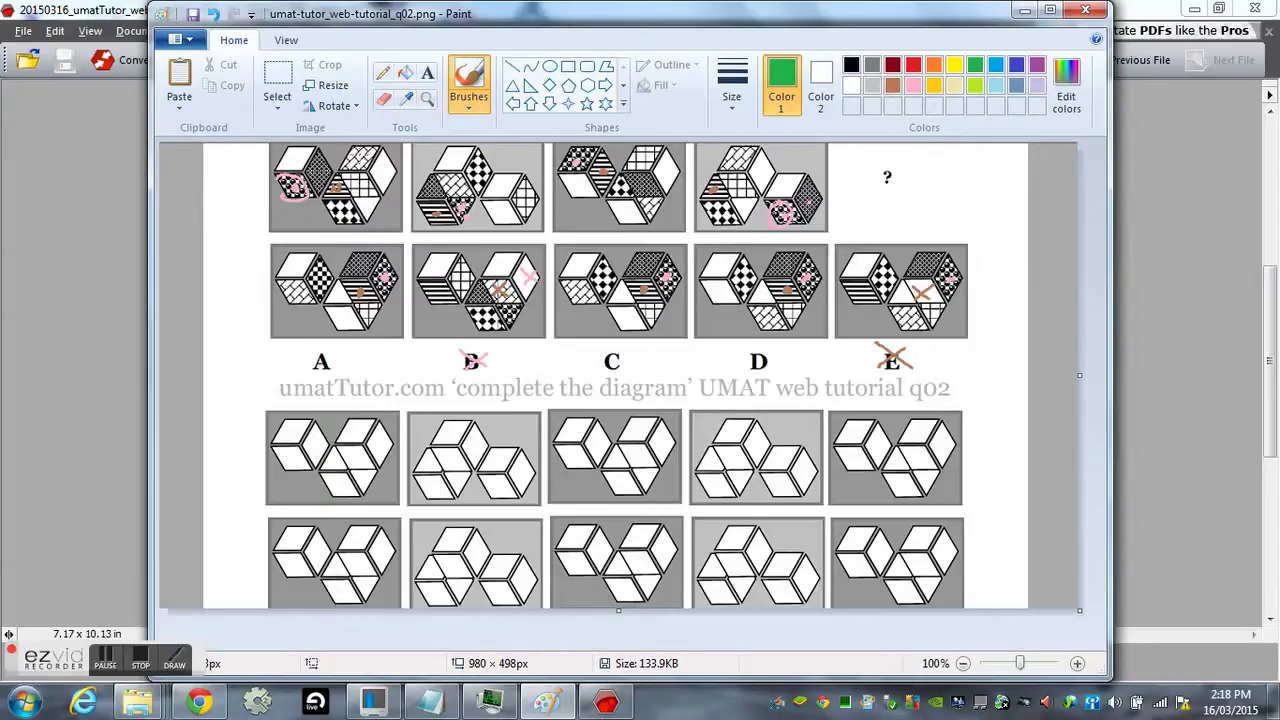
drag(360, 157, 364, 158)
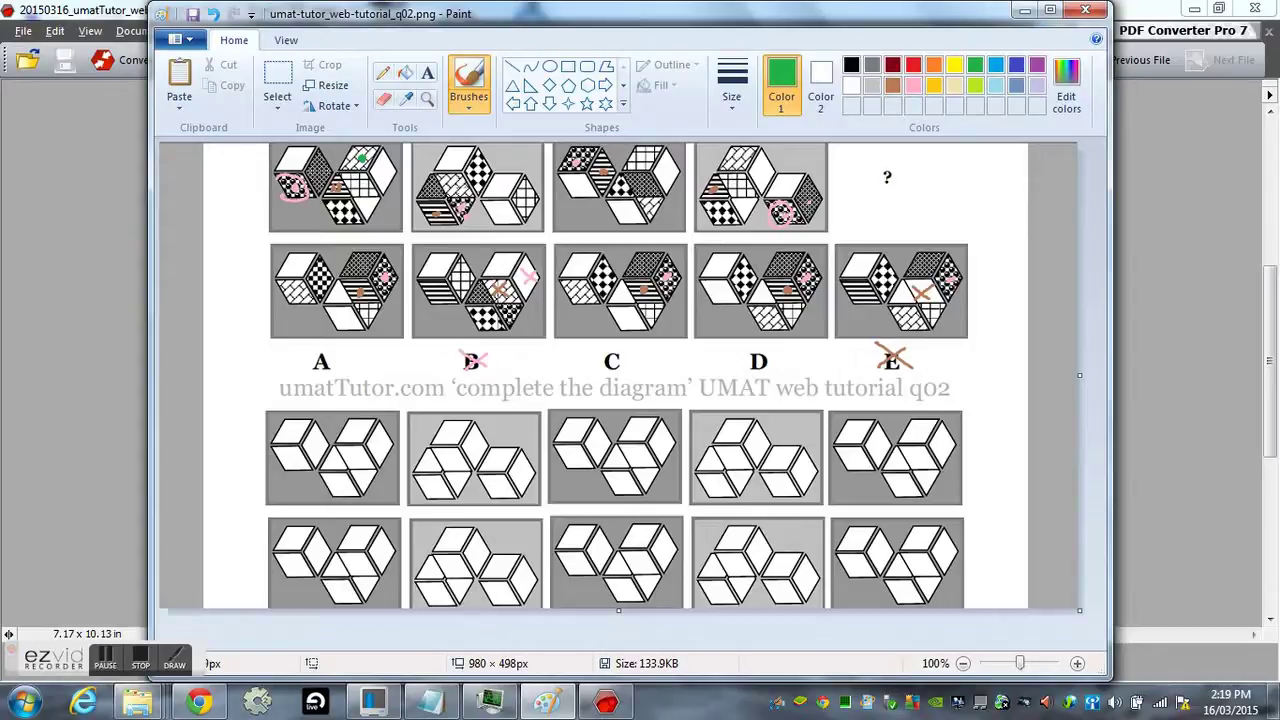
click(457, 187)
click(650, 203)
drag(732, 161, 738, 159)
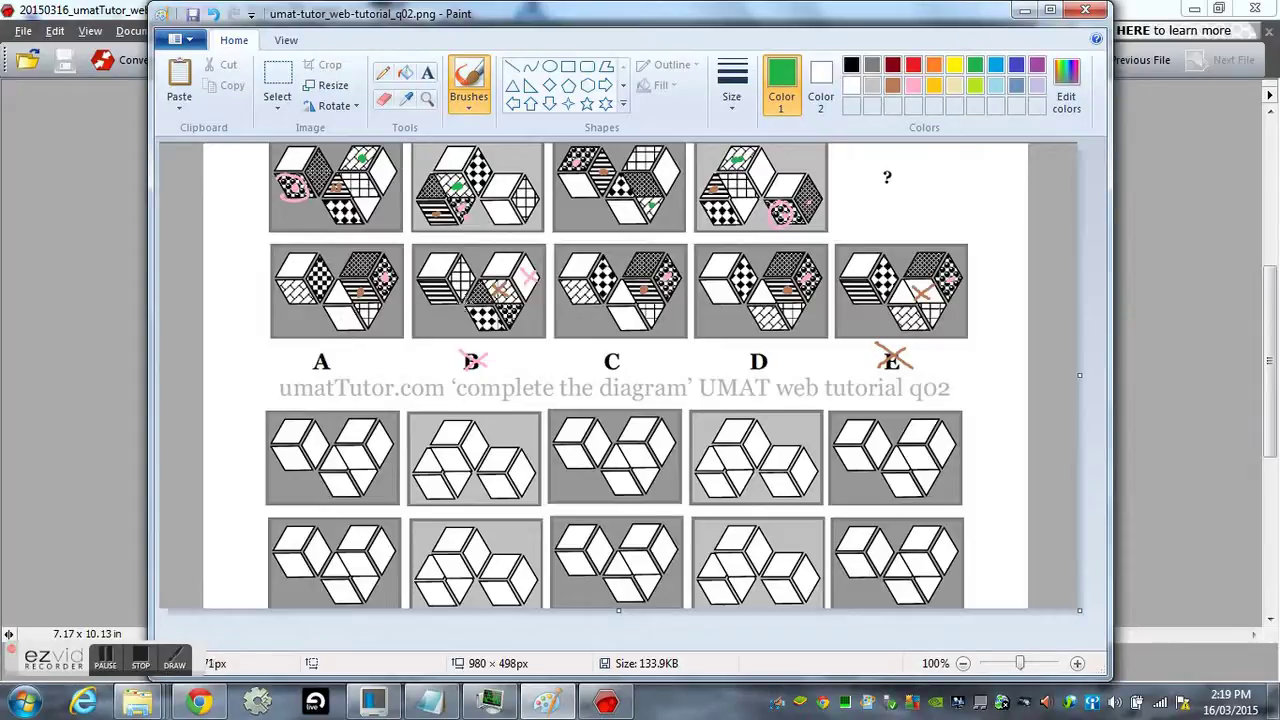
Dot the brick-patterned tile in options A and C in green, cross that position in B, D and E, and strike out letter D.
click(298, 292)
click(433, 295)
click(578, 294)
drag(706, 292, 722, 292)
mouse_move(856, 287)
mouse_down()
mouse_move(870, 300)
mouse_move(870, 286)
mouse_up()
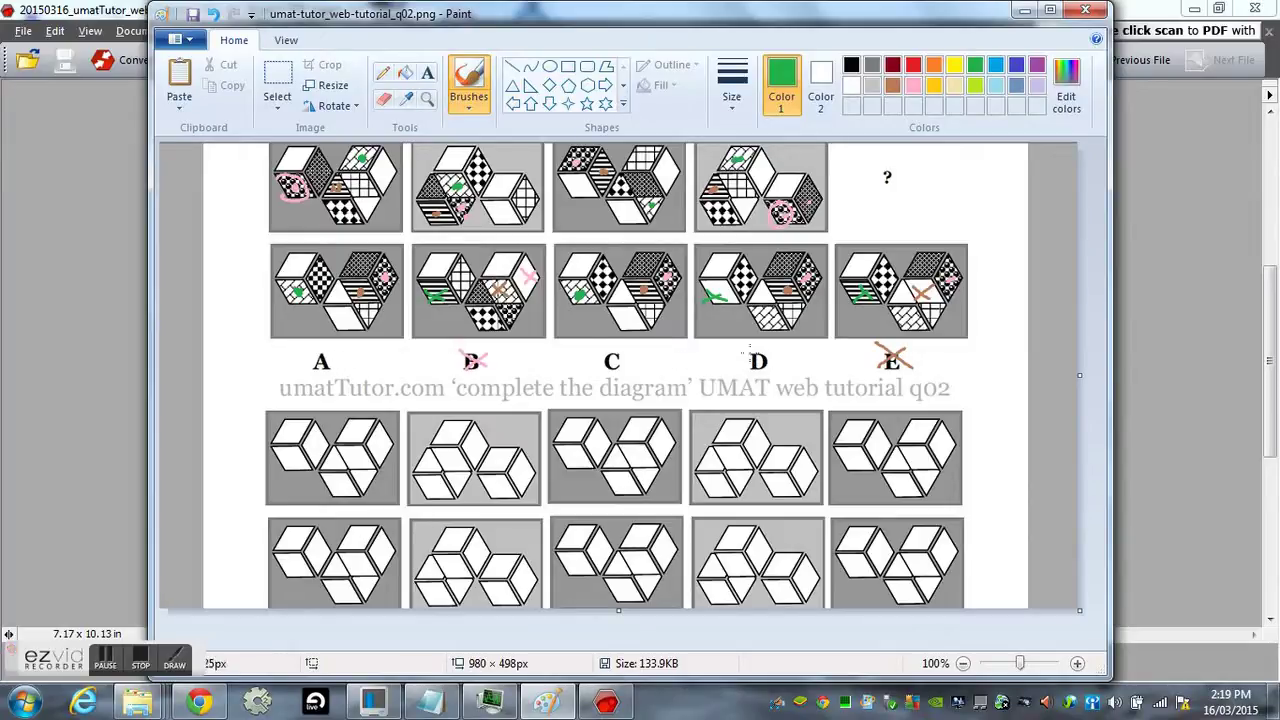
mouse_move(750, 355)
mouse_down()
mouse_move(773, 369)
mouse_move(750, 372)
mouse_up()
Circle the letters A and C in green with a linking curve, and mark the checkered tile of each option's first cube.
mouse_move(322, 344)
mouse_down()
mouse_move(304, 354)
mouse_move(344, 352)
mouse_move(328, 344)
mouse_move(452, 374)
mouse_move(634, 350)
mouse_move(588, 362)
mouse_move(598, 350)
mouse_up()
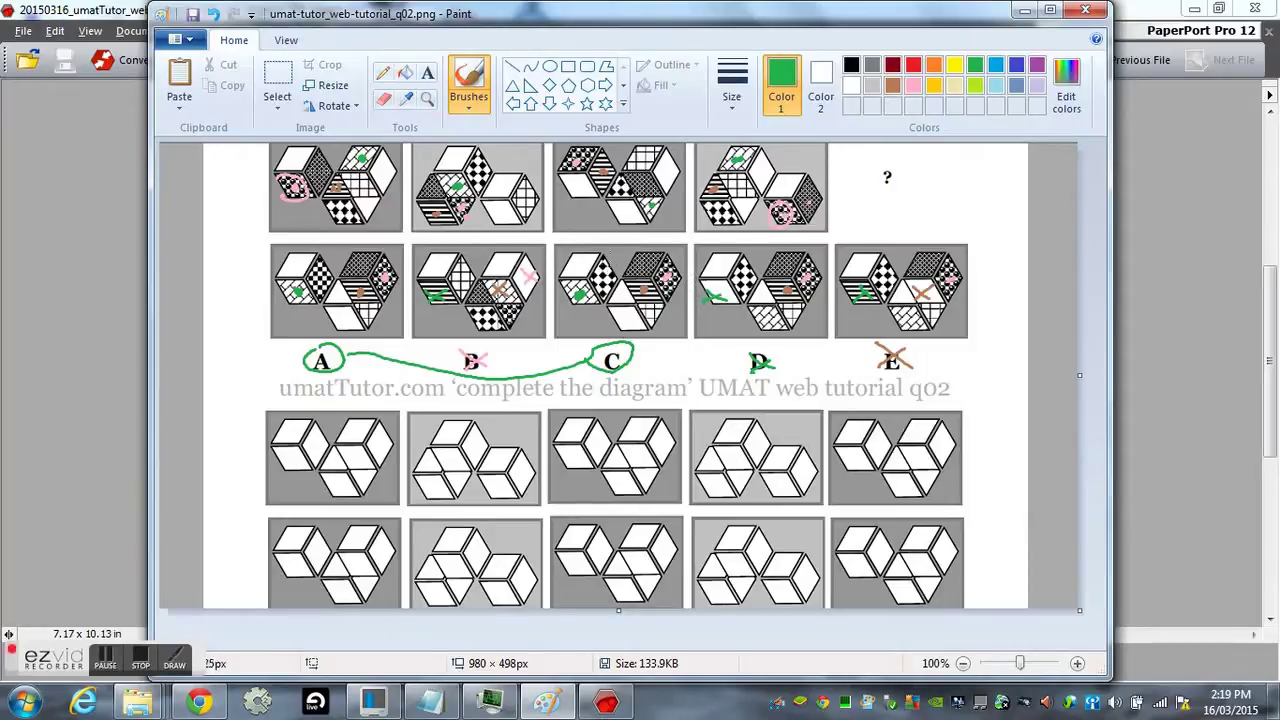
drag(621, 254, 606, 272)
drag(336, 258, 326, 277)
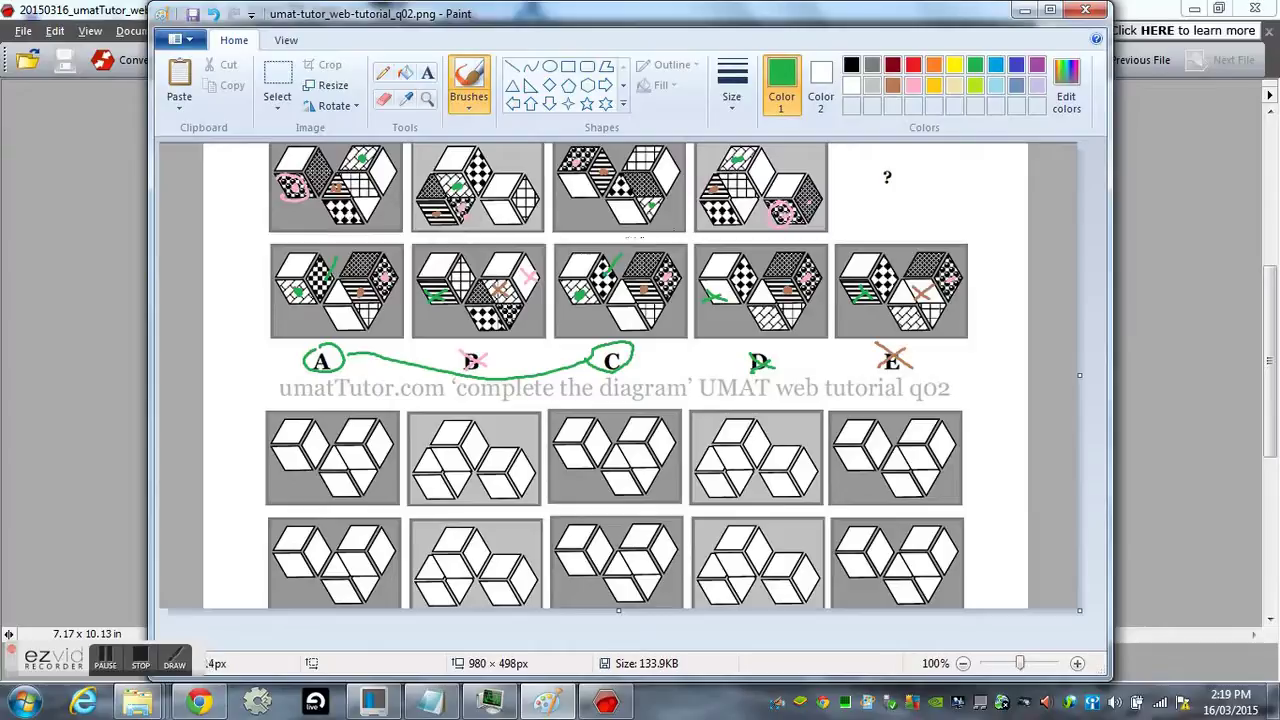
Link the fourth diagram's checkered tile to the one in option C in green, cross out A and tick C.
mouse_move(710, 208)
mouse_down()
mouse_move(708, 222)
mouse_move(612, 262)
mouse_up()
mouse_move(298, 350)
mouse_down()
mouse_move(340, 371)
mouse_move(342, 350)
mouse_up()
drag(636, 366, 680, 349)
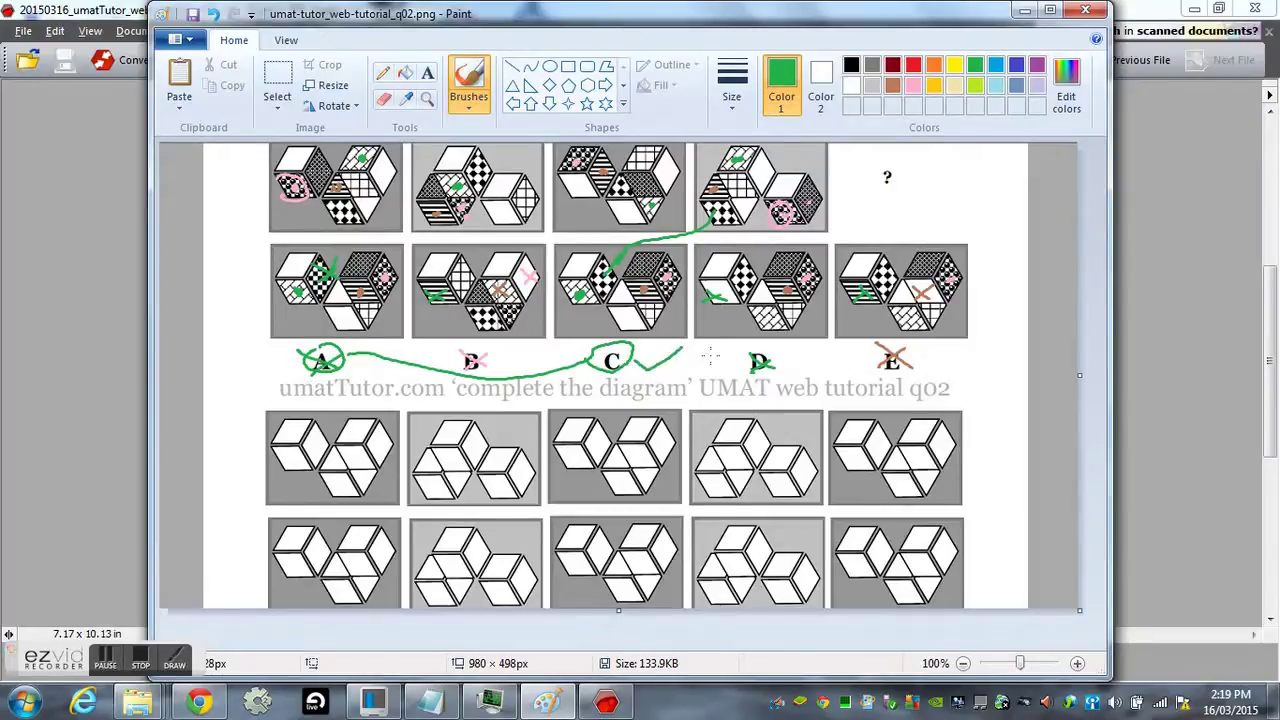